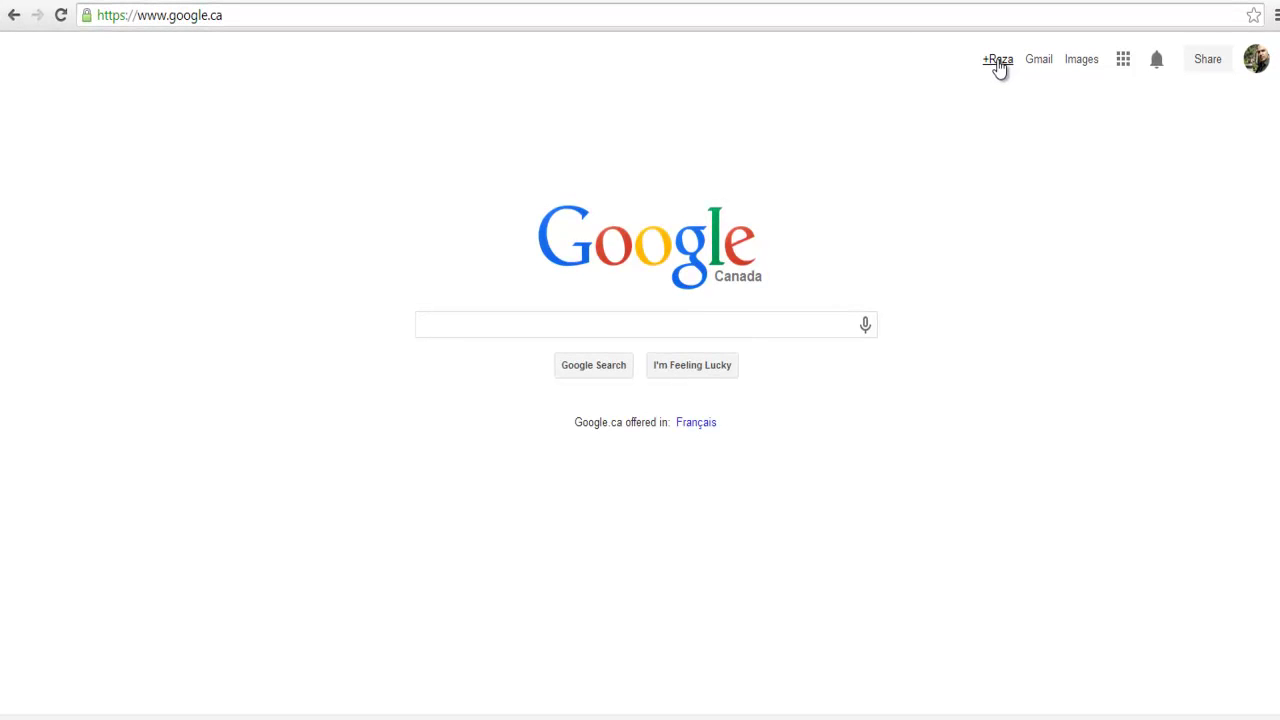
Step: Open the signed-in account's Google+ page and go to its Hangouts section
left_click(998, 61)
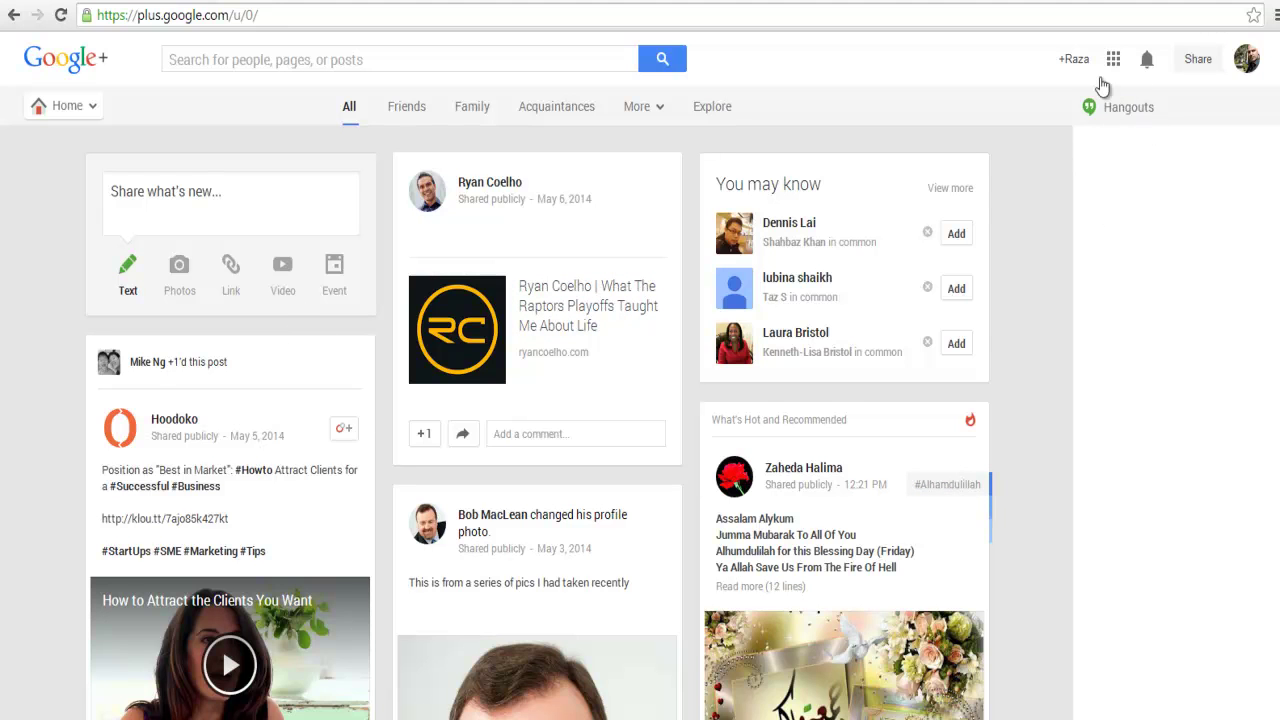
left_click(92, 110)
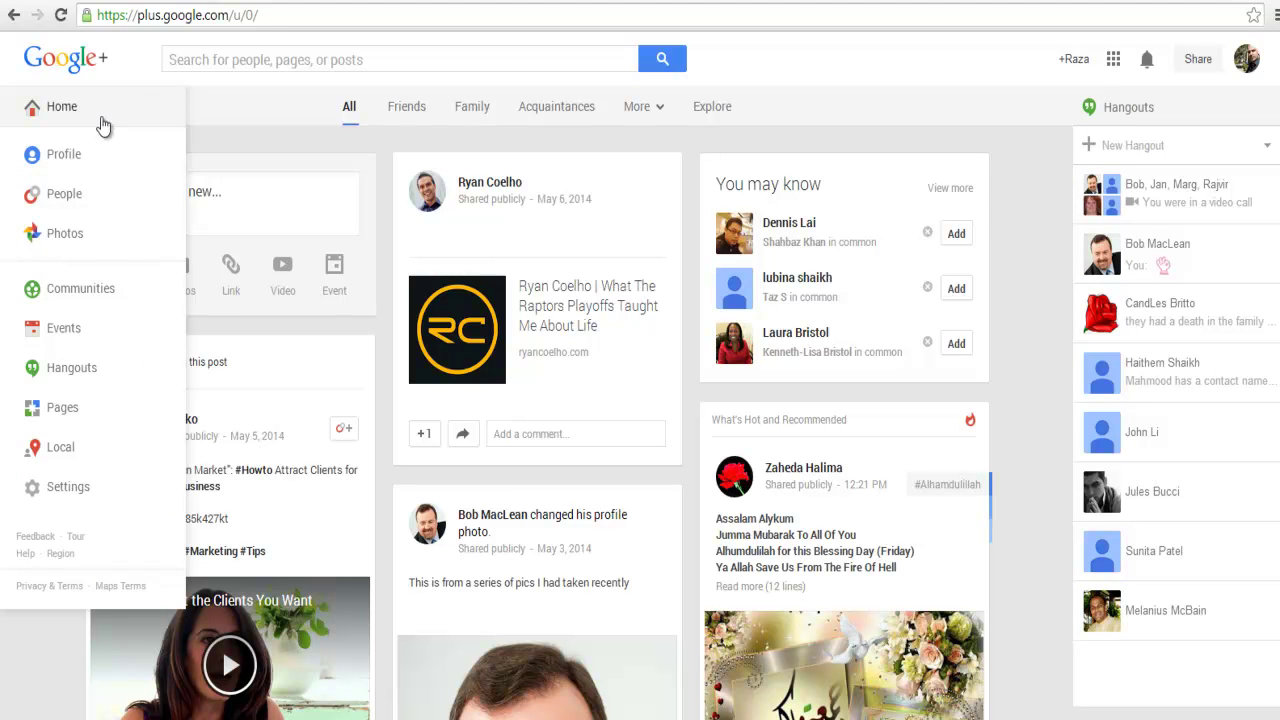
mouse_move(91, 114)
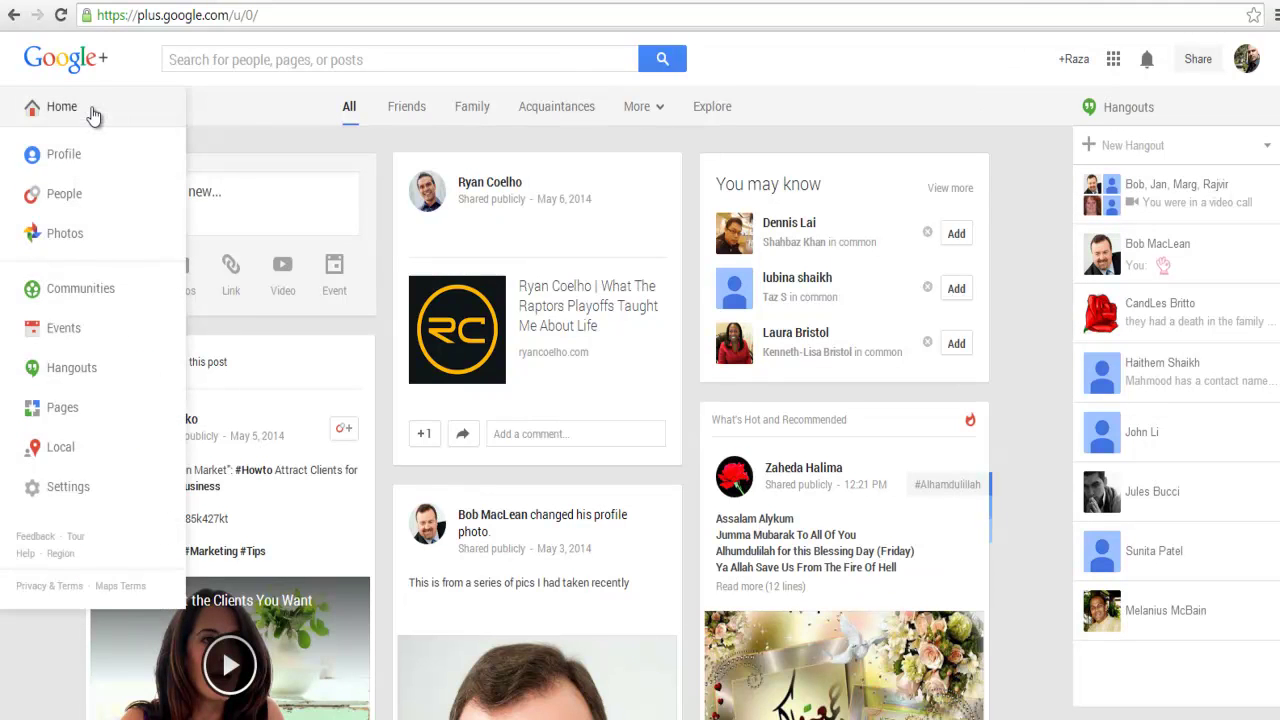
left_click(72, 372)
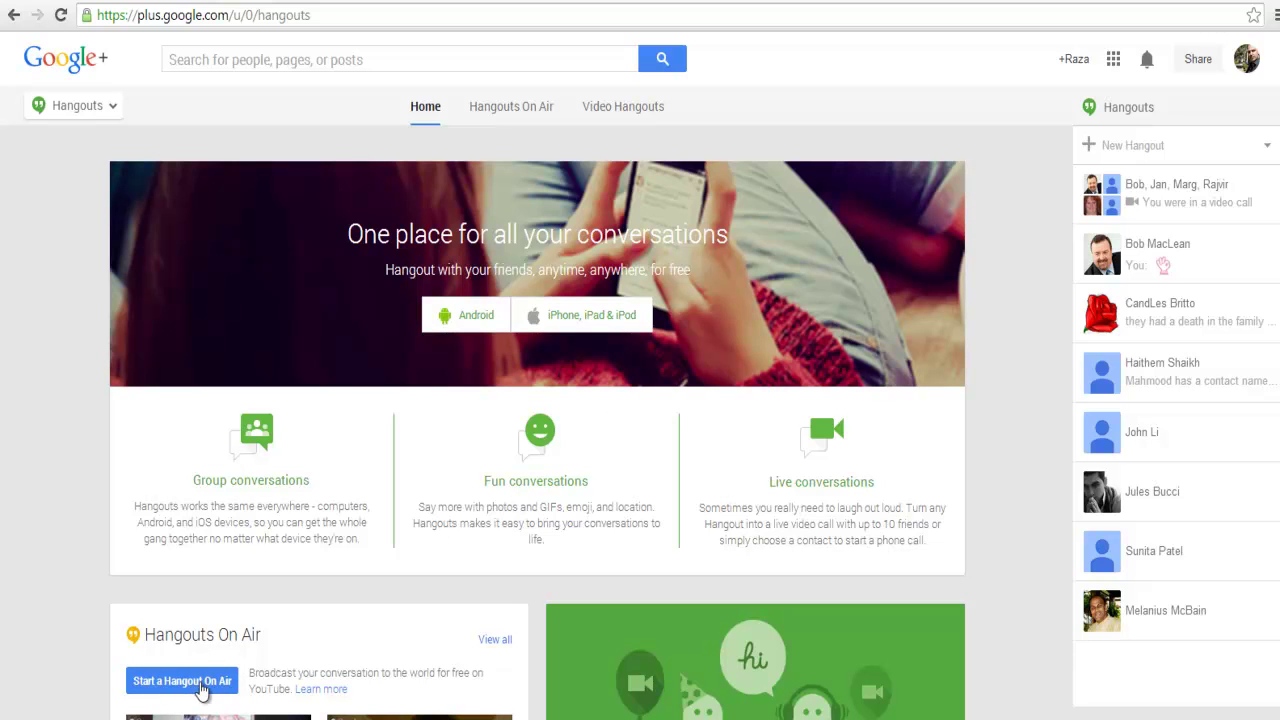
Step: Start creating a new Hangout On Air from the Hangouts page
scroll(362, 540, "down", 3)
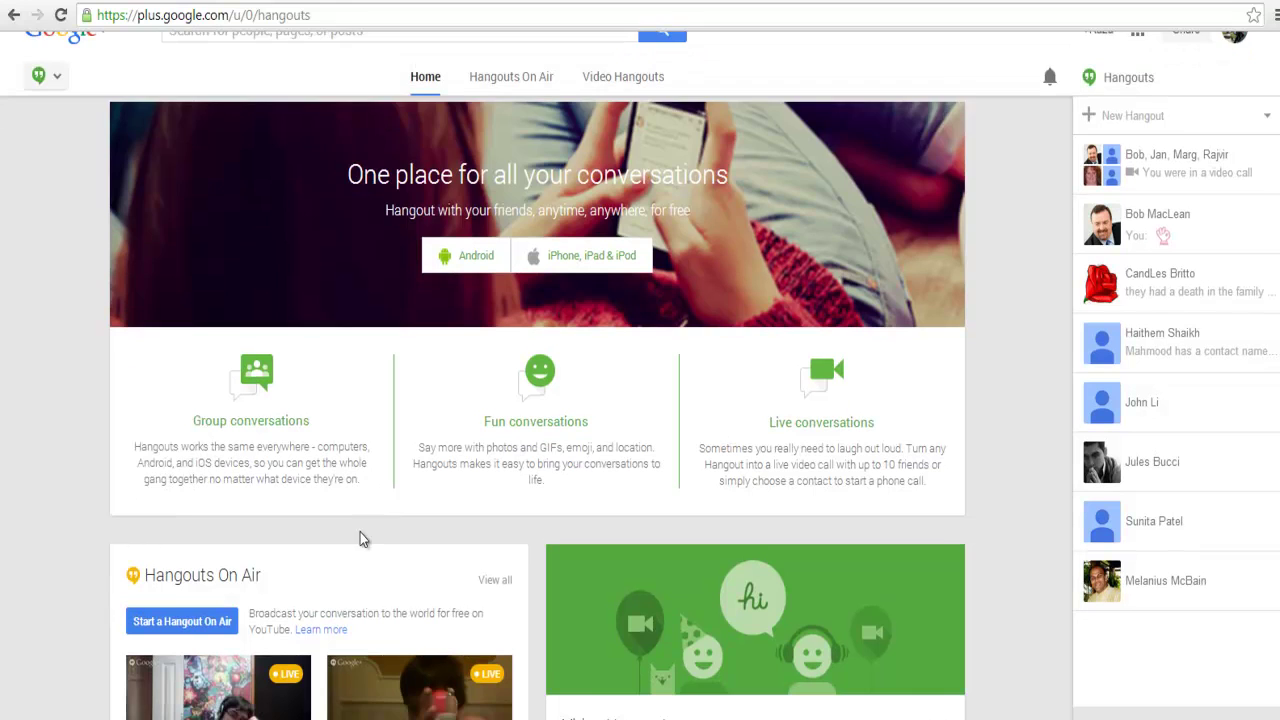
scroll(365, 541, "down", 1)
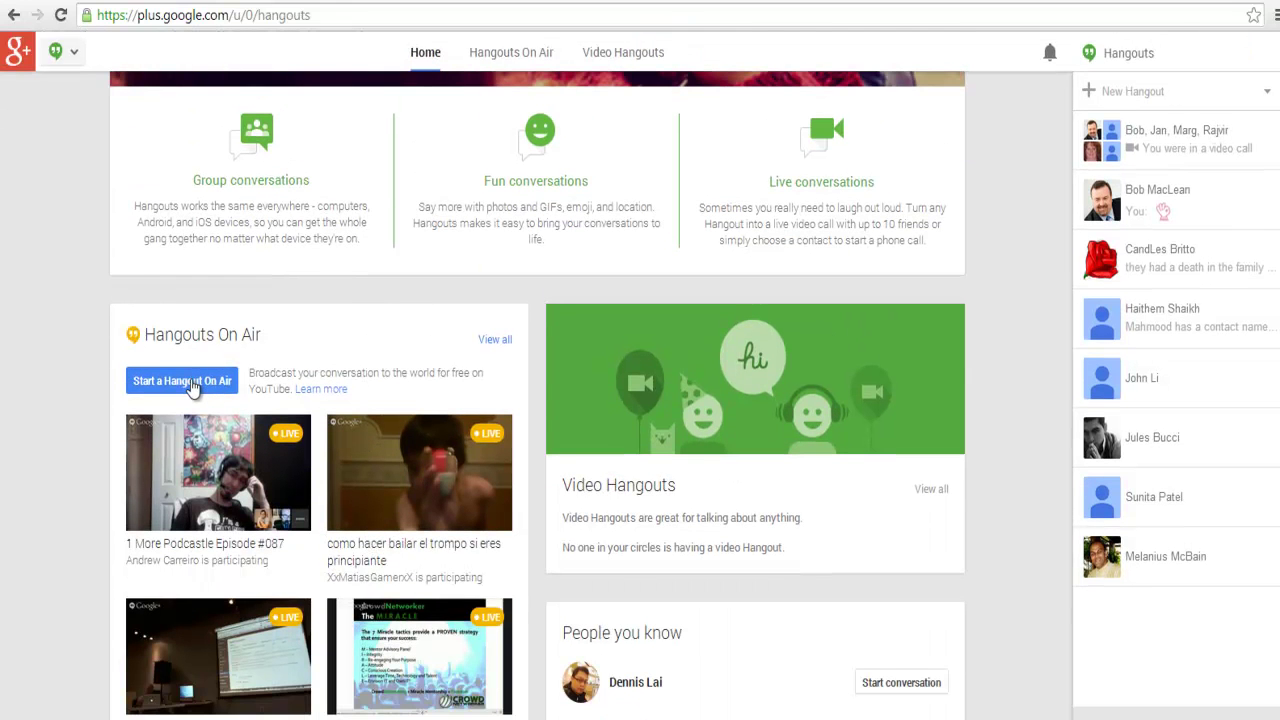
left_click(191, 382)
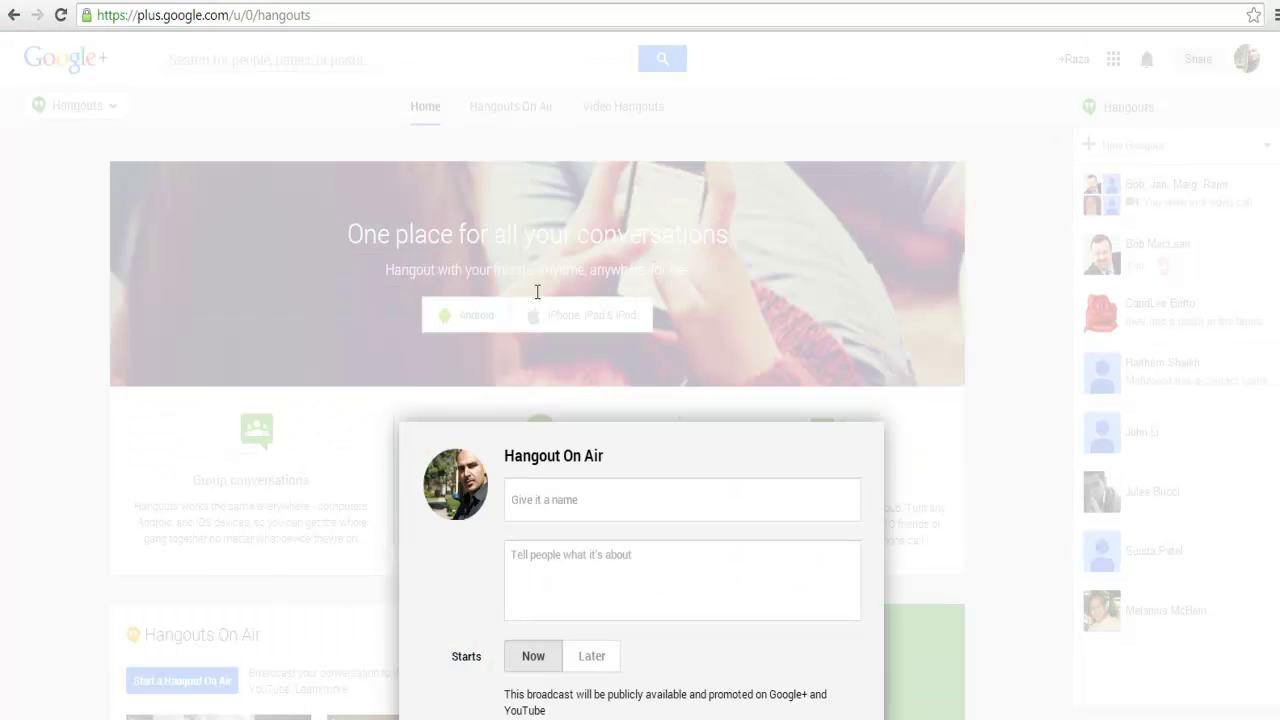
Step: Name the Hangout On Air "Test Hangout" and enter "Test Hangout" as its description
left_click(706, 569)
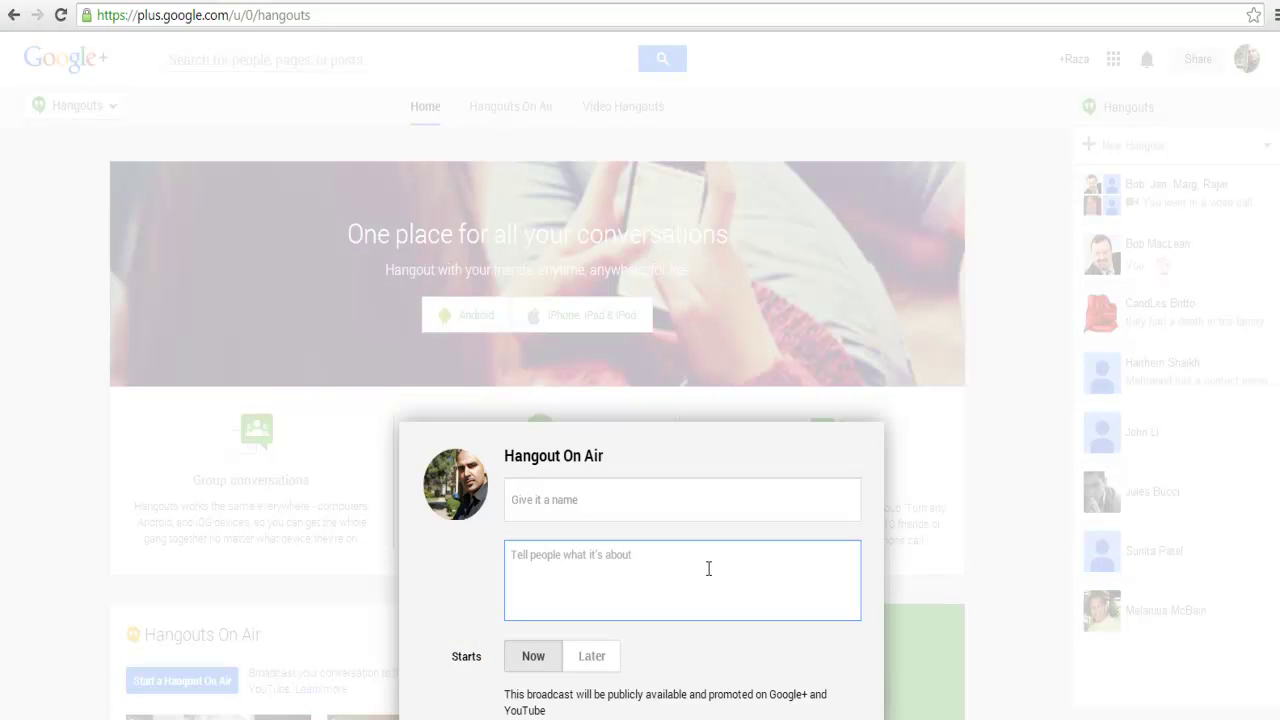
scroll(710, 565, "down", 3)
left_click(600, 352)
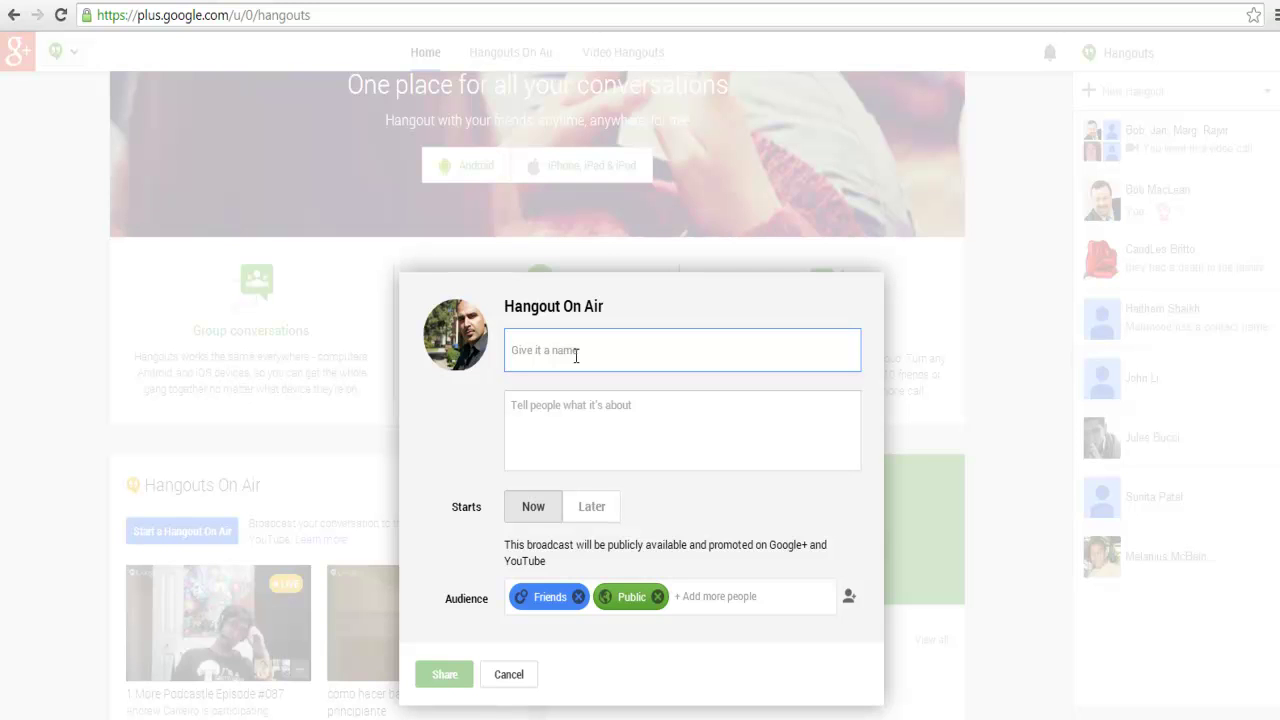
type("Test")
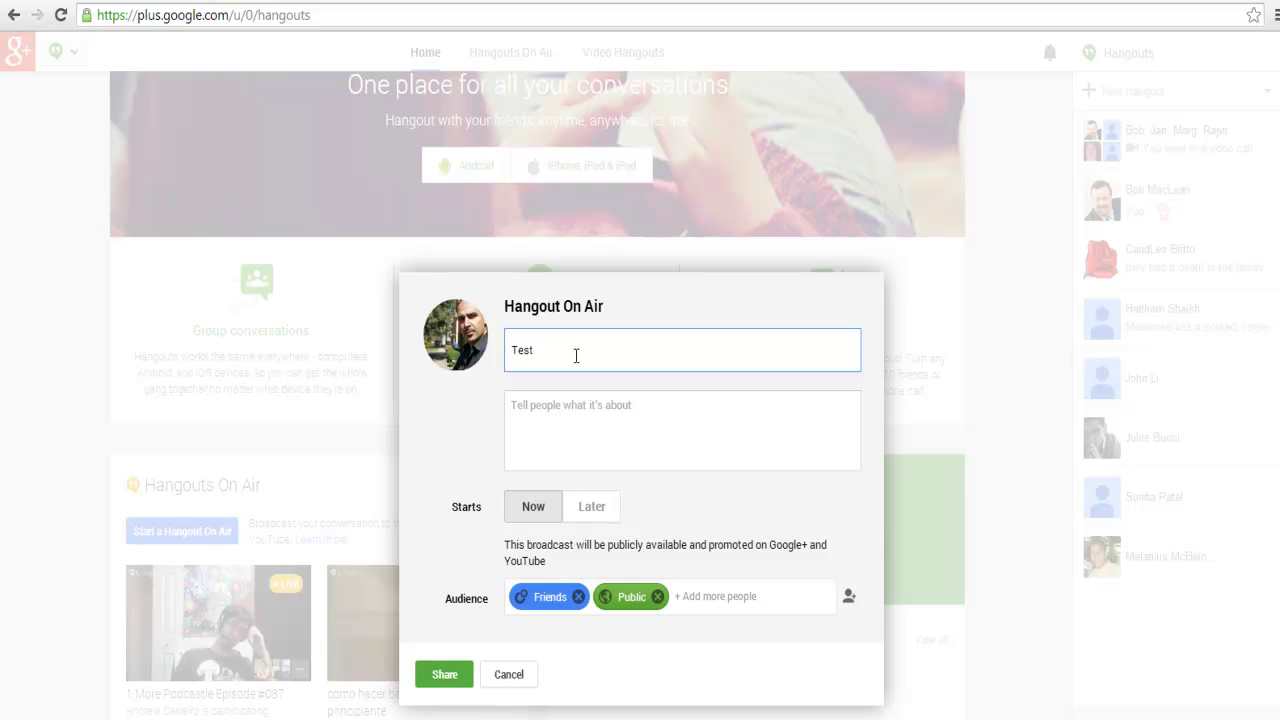
type(" Hangout")
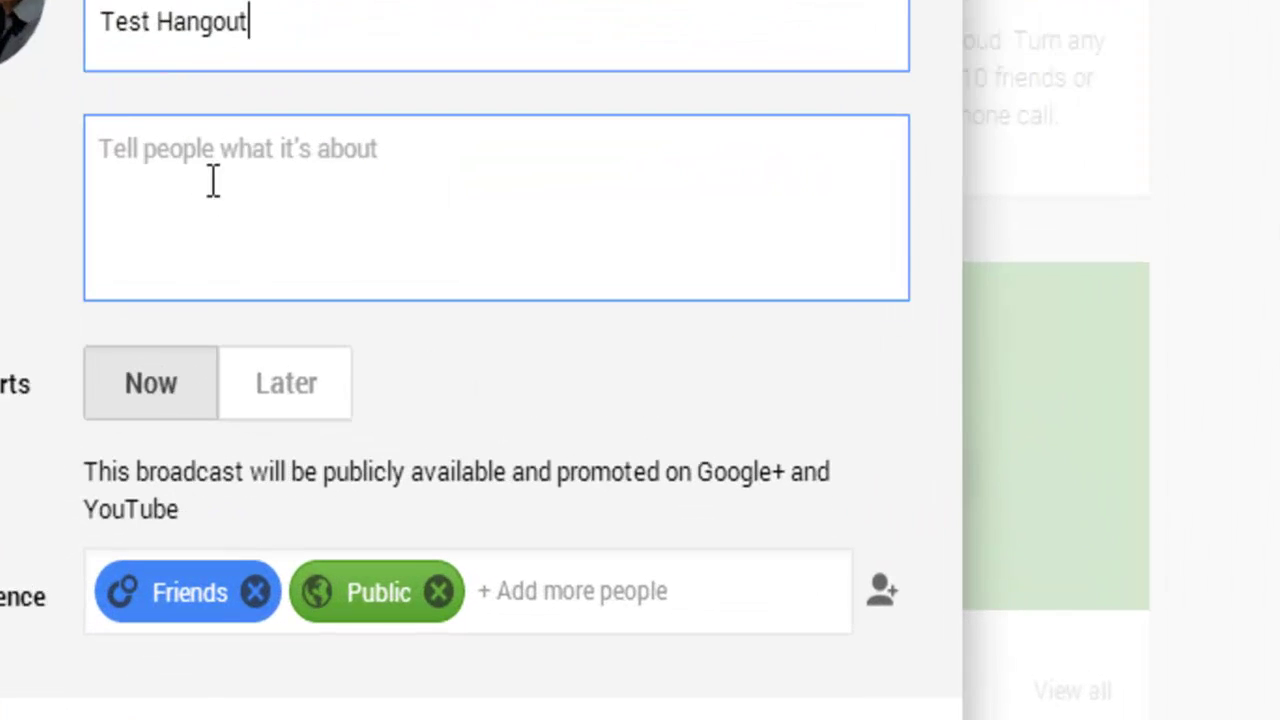
left_click(503, 388)
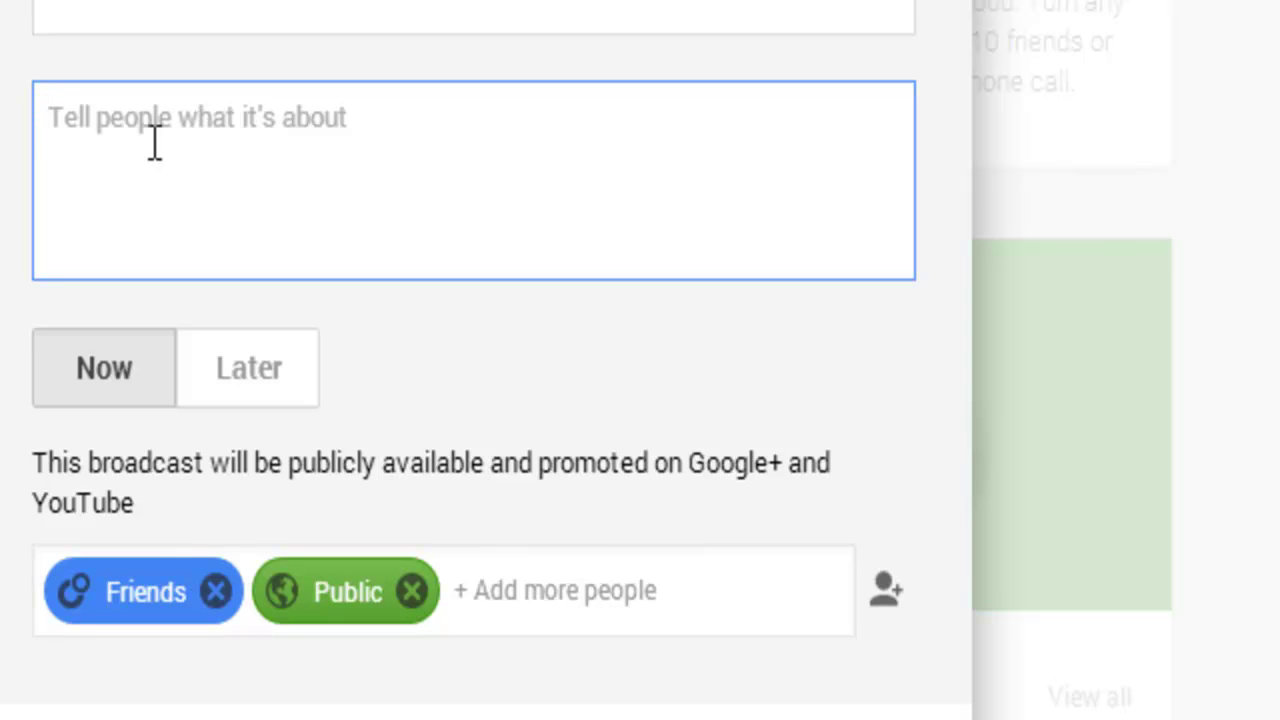
type("Test Hangout")
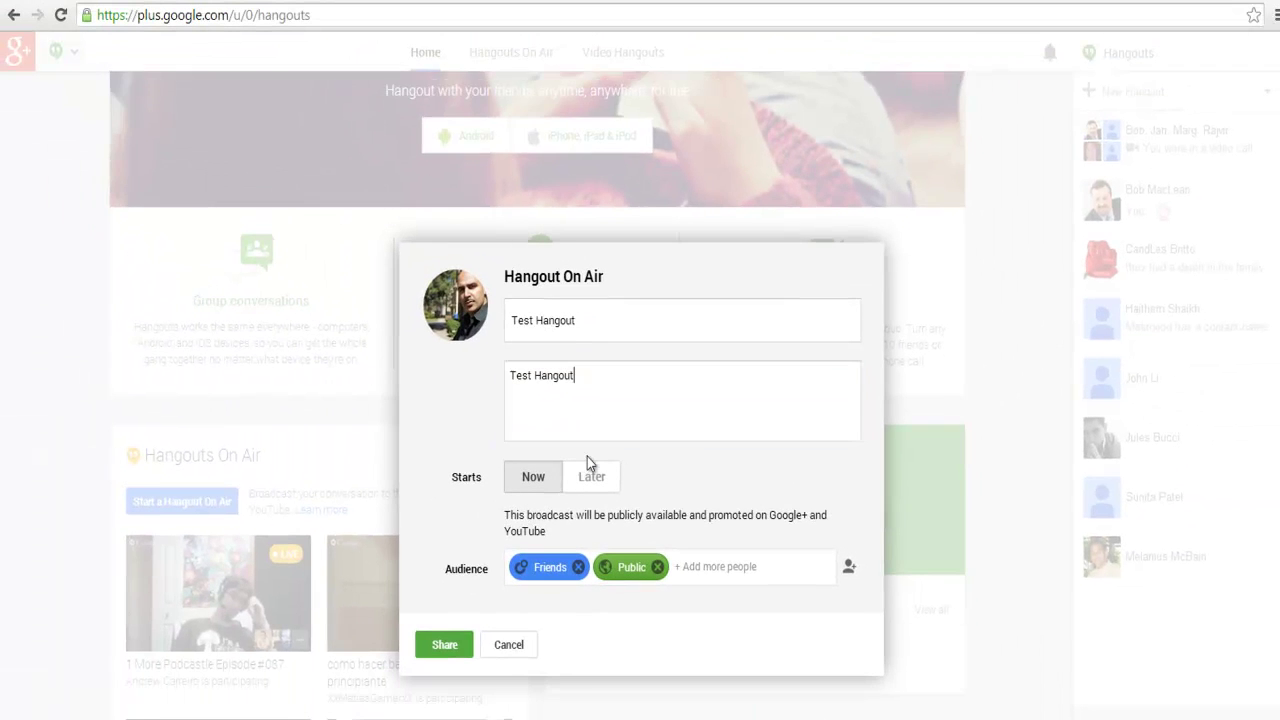
Step: Keep the hangout's start set to Now and remove both Friends and Public from its audience
scroll(587, 456, "down", 1)
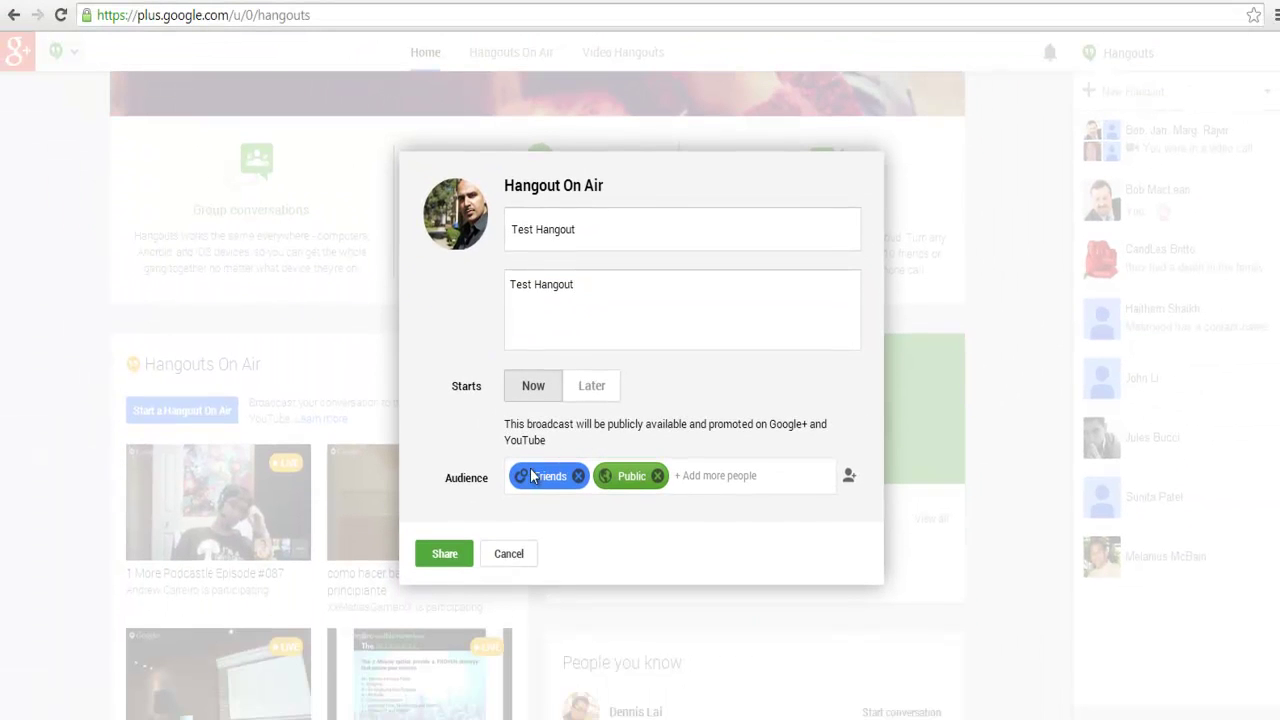
scroll(508, 440, "down", 1)
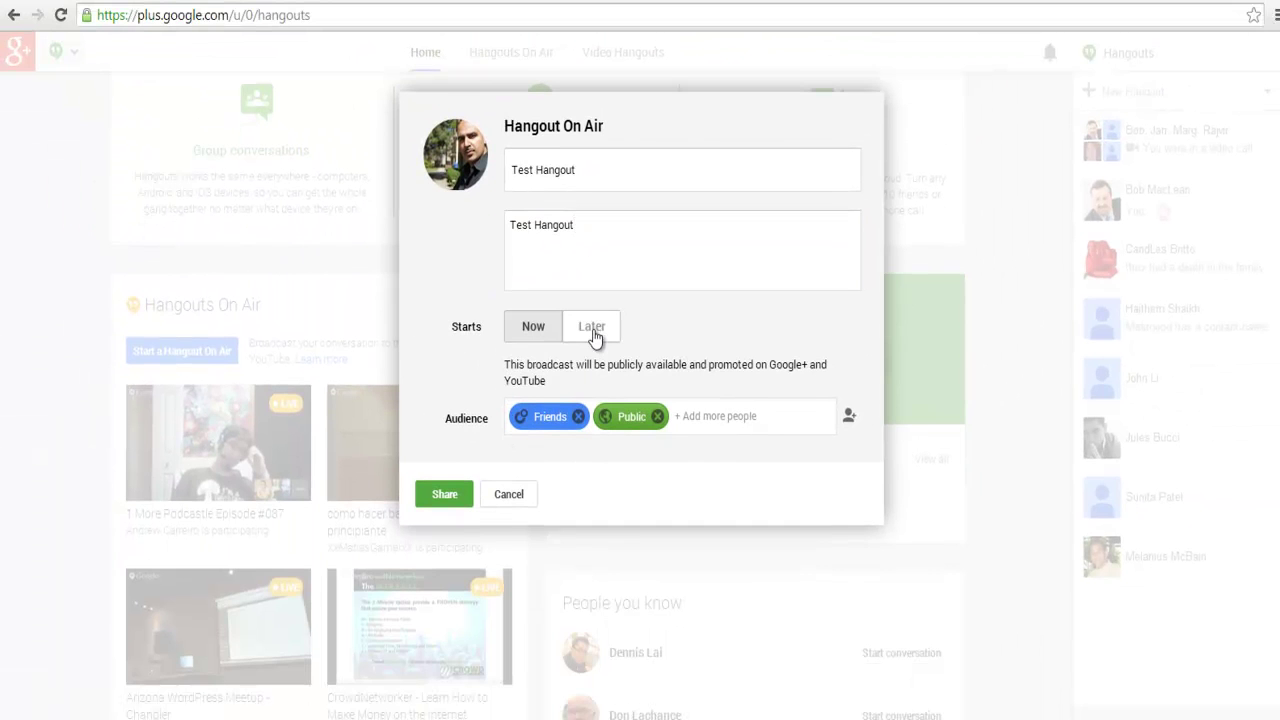
left_click(541, 327)
left_click(578, 417)
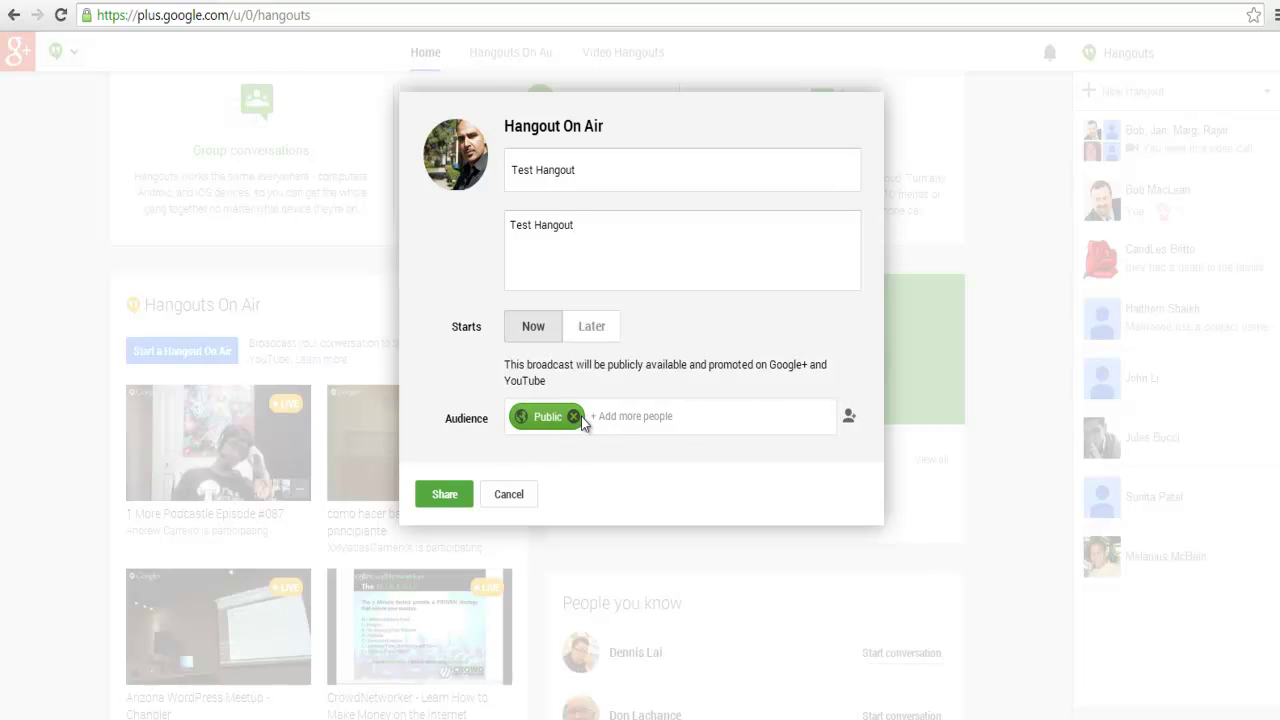
left_click(578, 417)
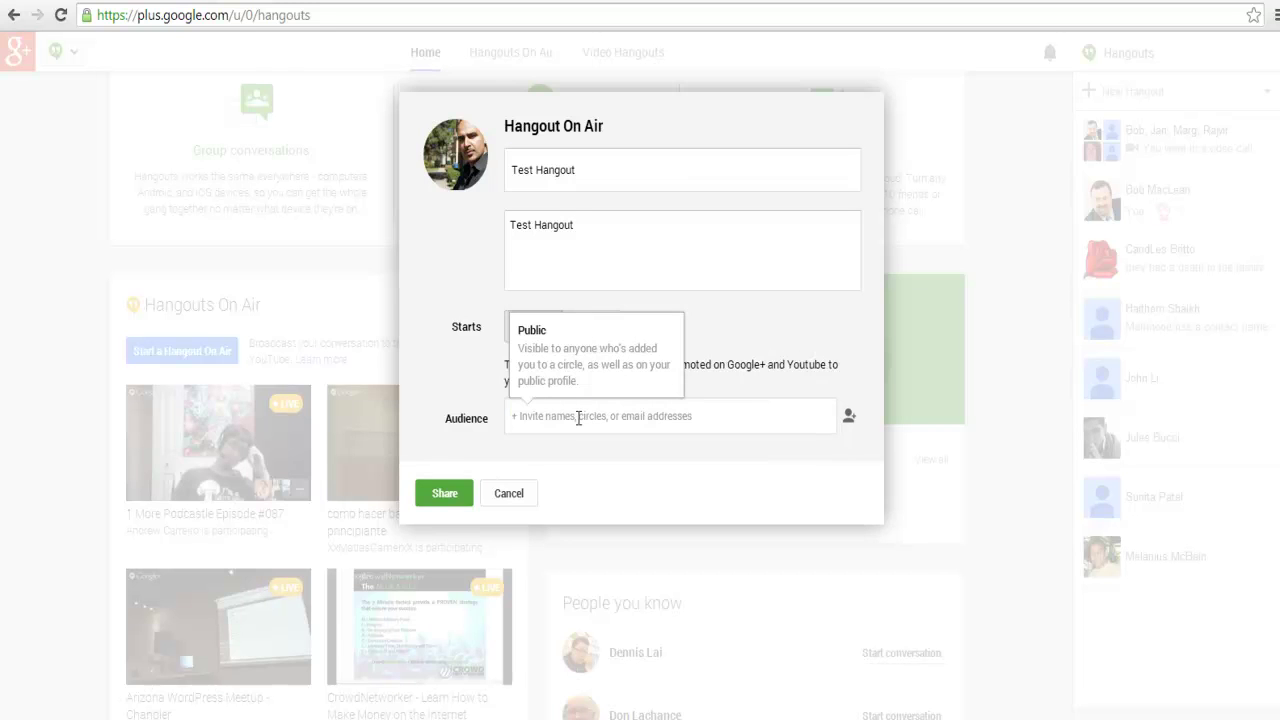
Step: Add your own e-mail contact as the only audience member and share the Hangout On Air
left_click(638, 421)
type("raza")
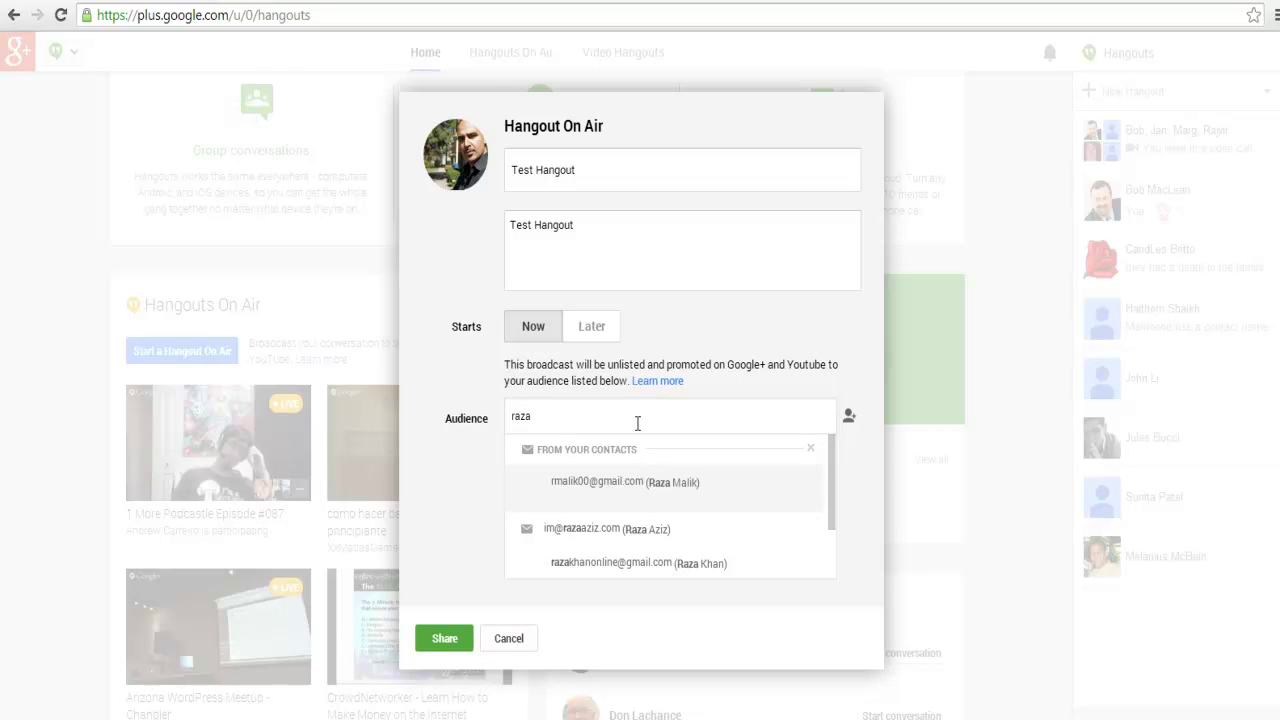
left_click(632, 528)
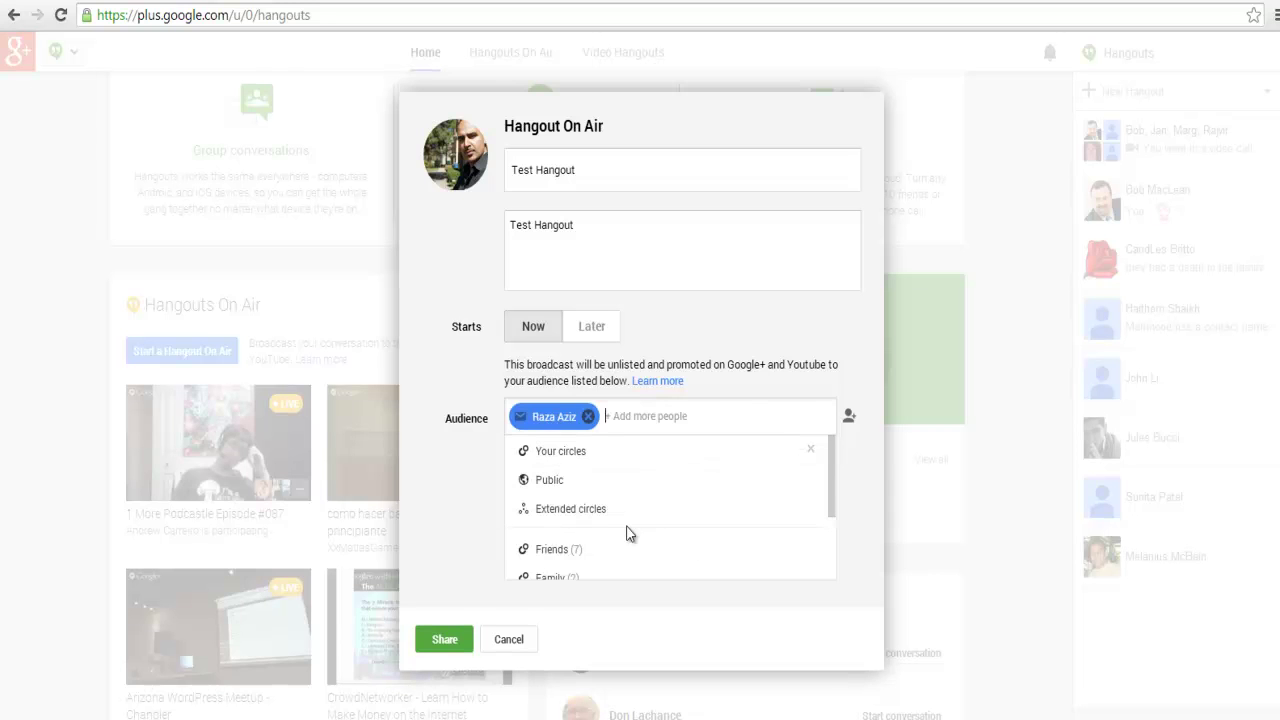
mouse_move(608, 416)
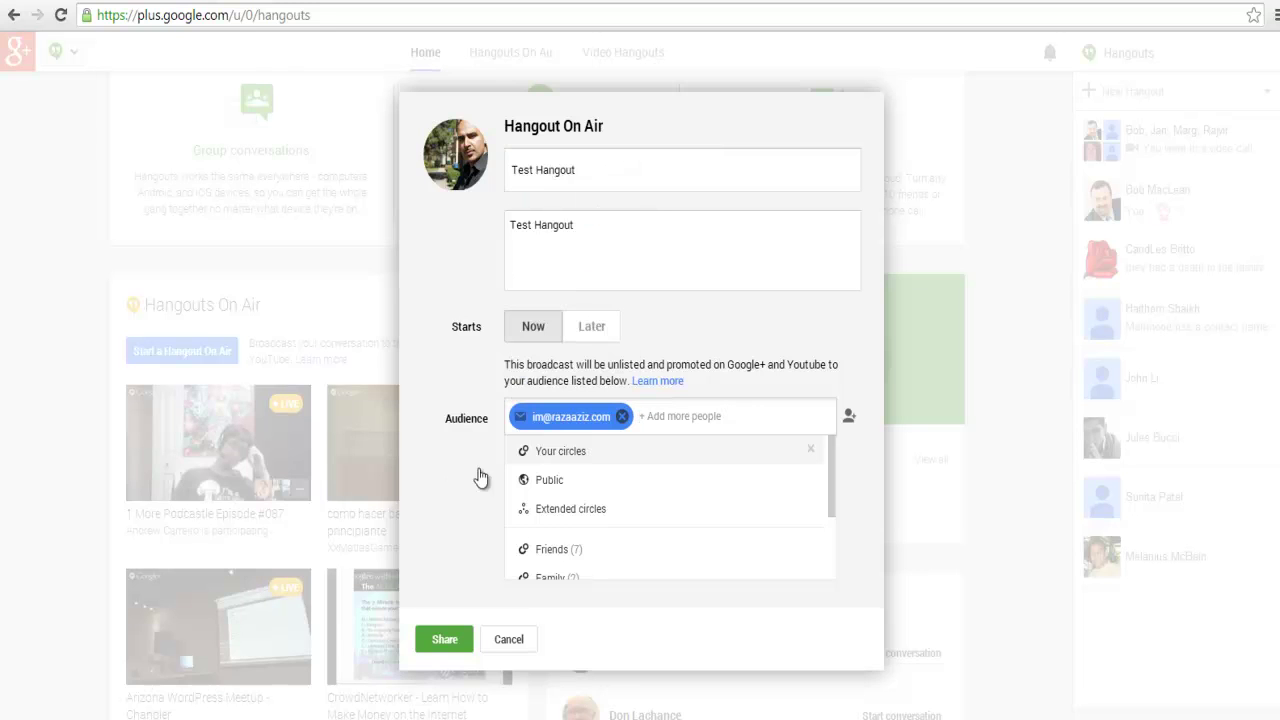
left_click(811, 449)
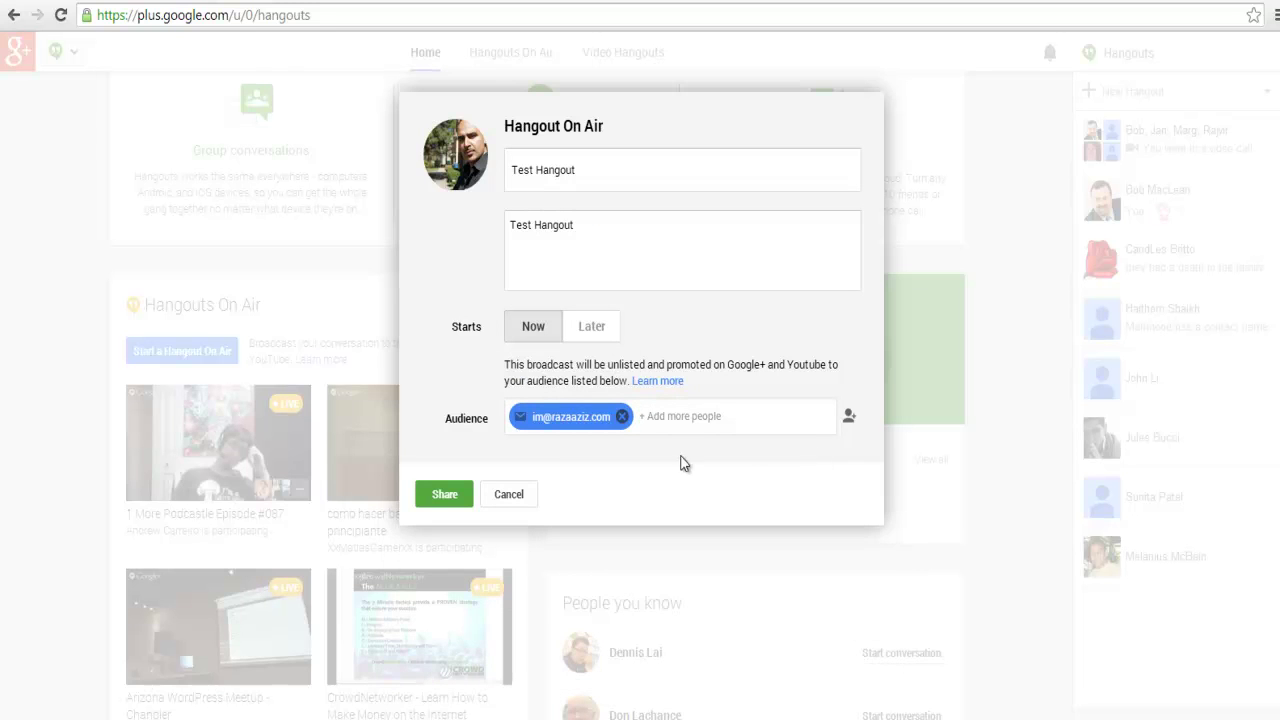
mouse_move(552, 430)
left_click(445, 494)
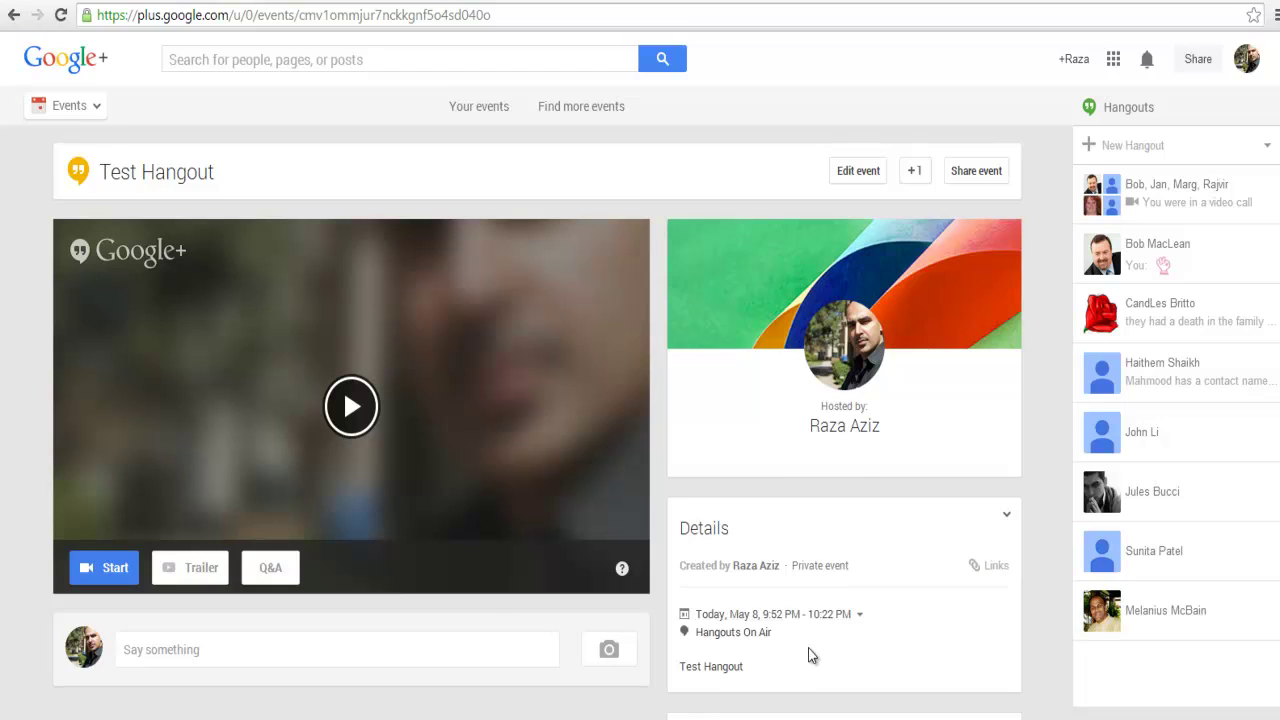
Step: Open the event's links and examine the event page address, YouTube page address and video embed code
scroll(811, 655, "down", 1)
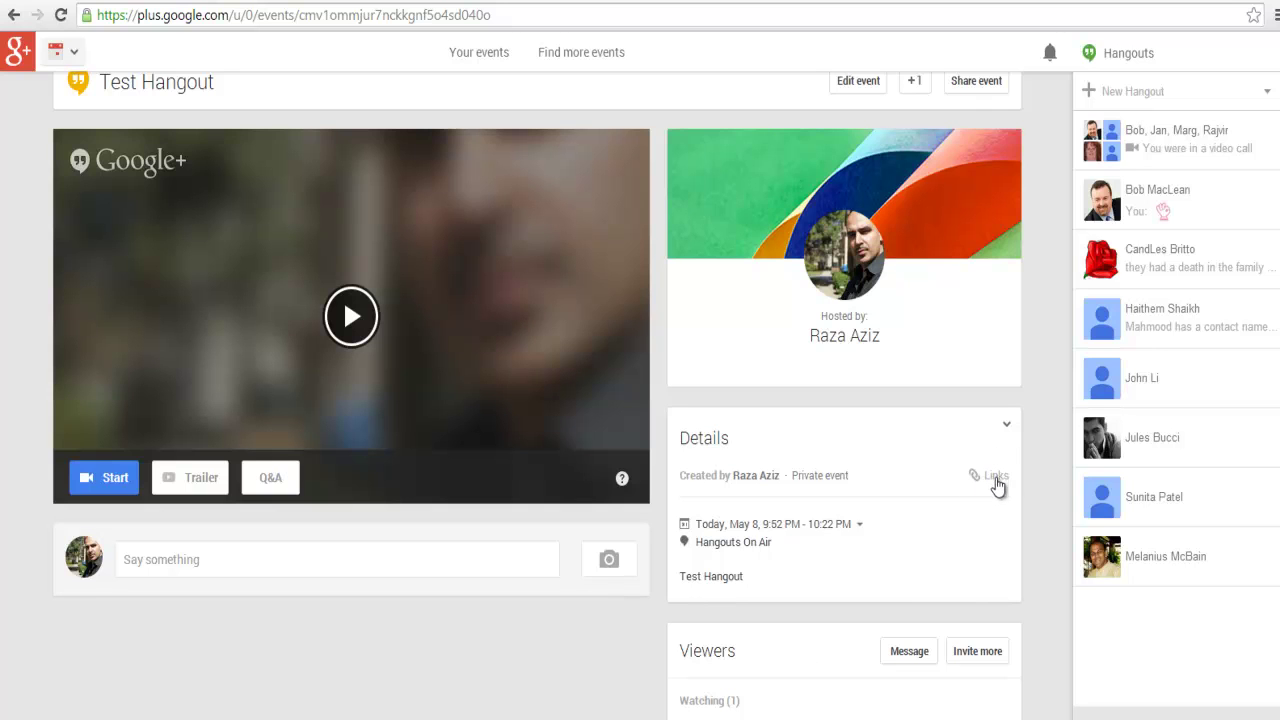
left_click(995, 477)
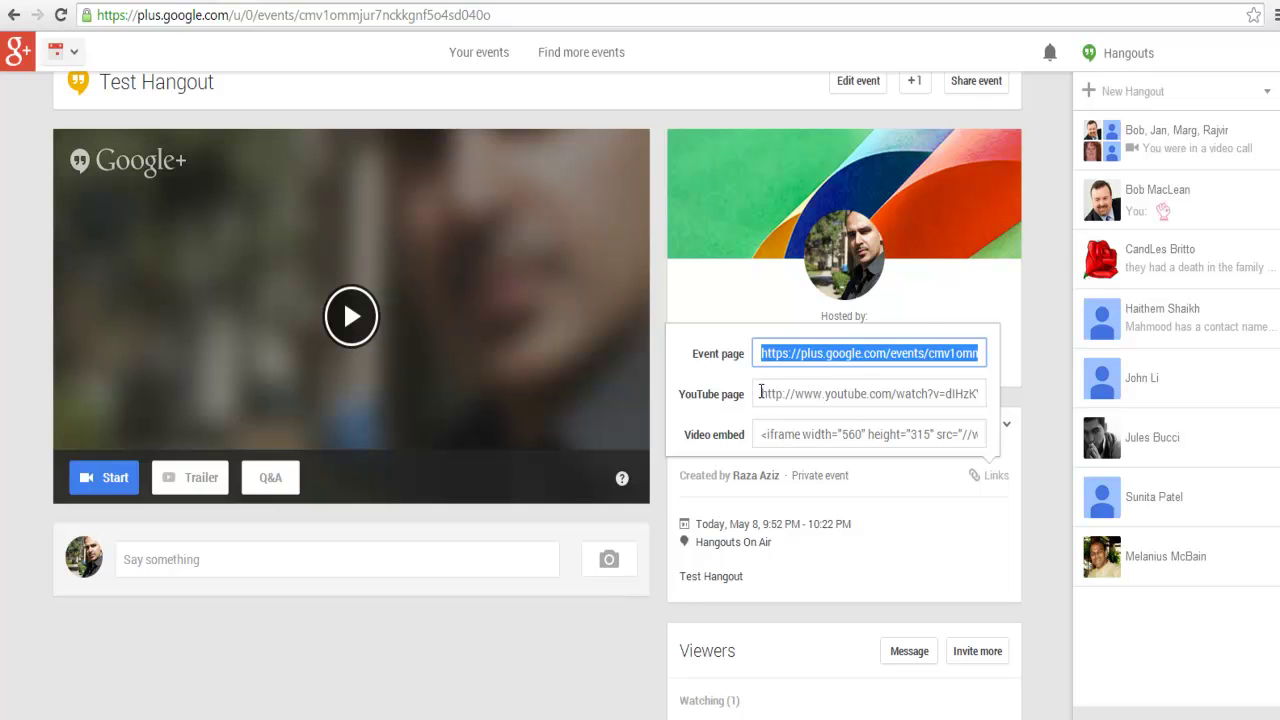
left_click(762, 396)
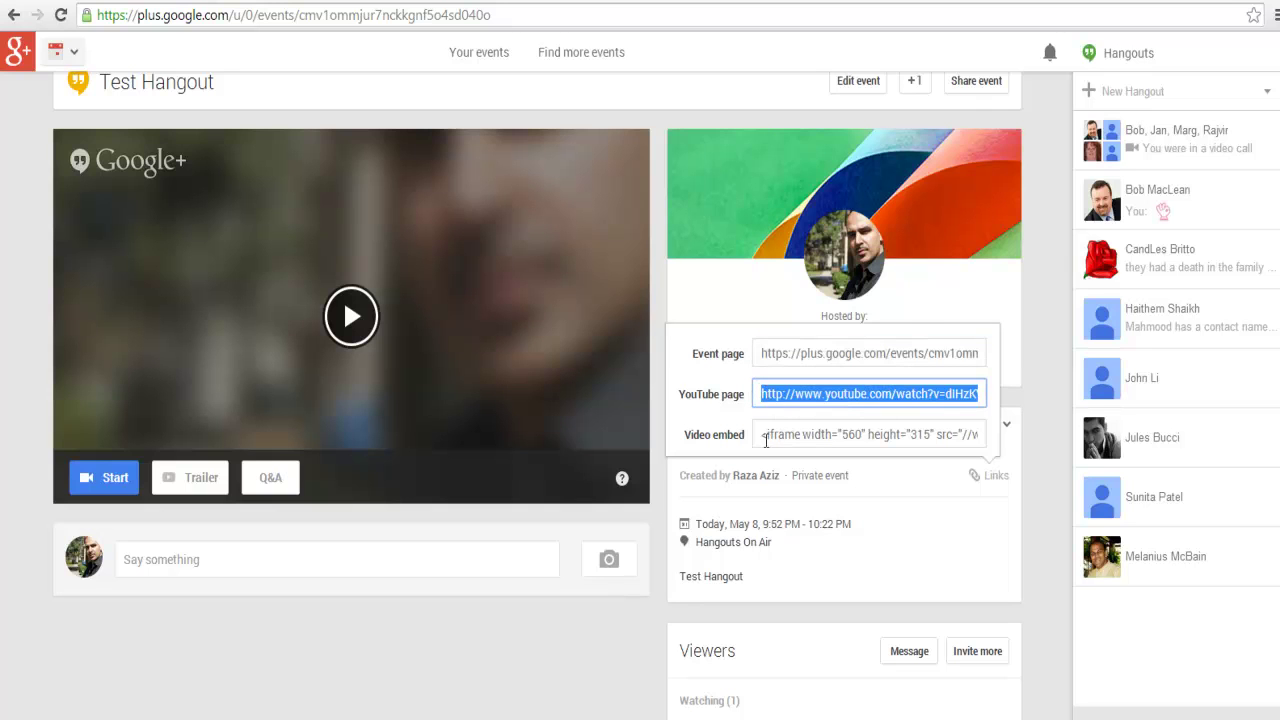
left_click(768, 435)
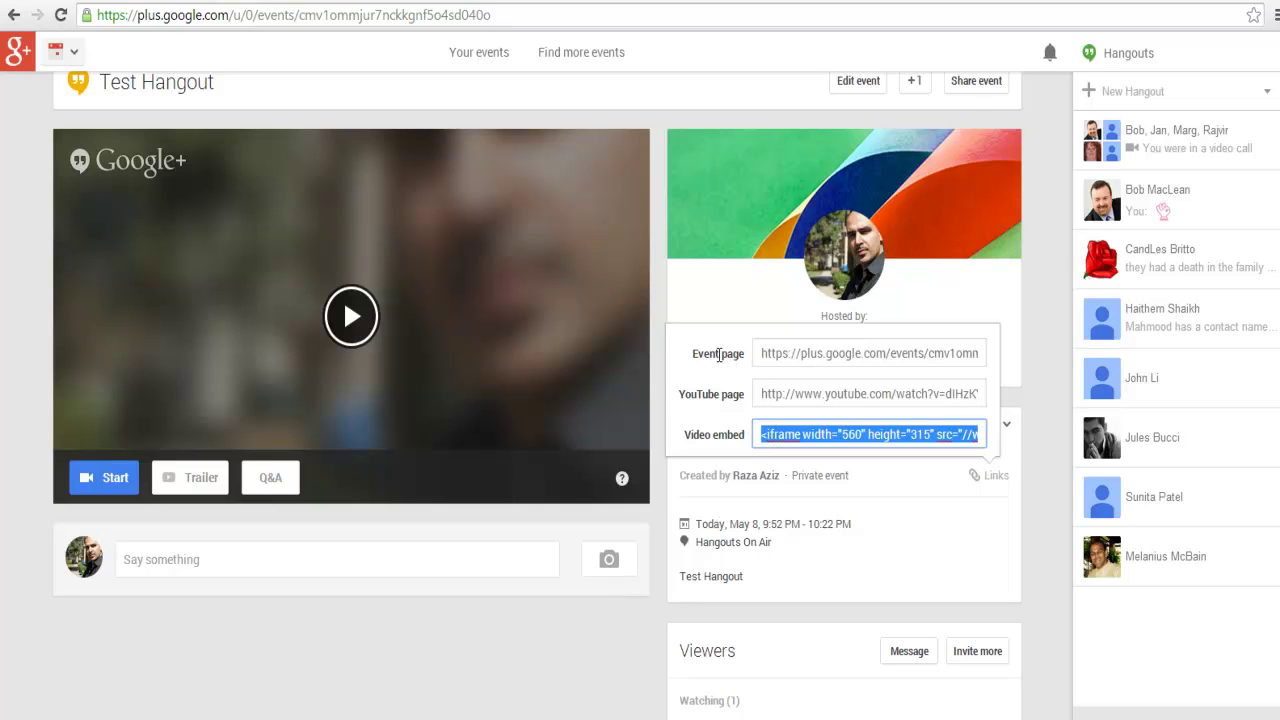
left_click_drag(697, 354, 749, 360)
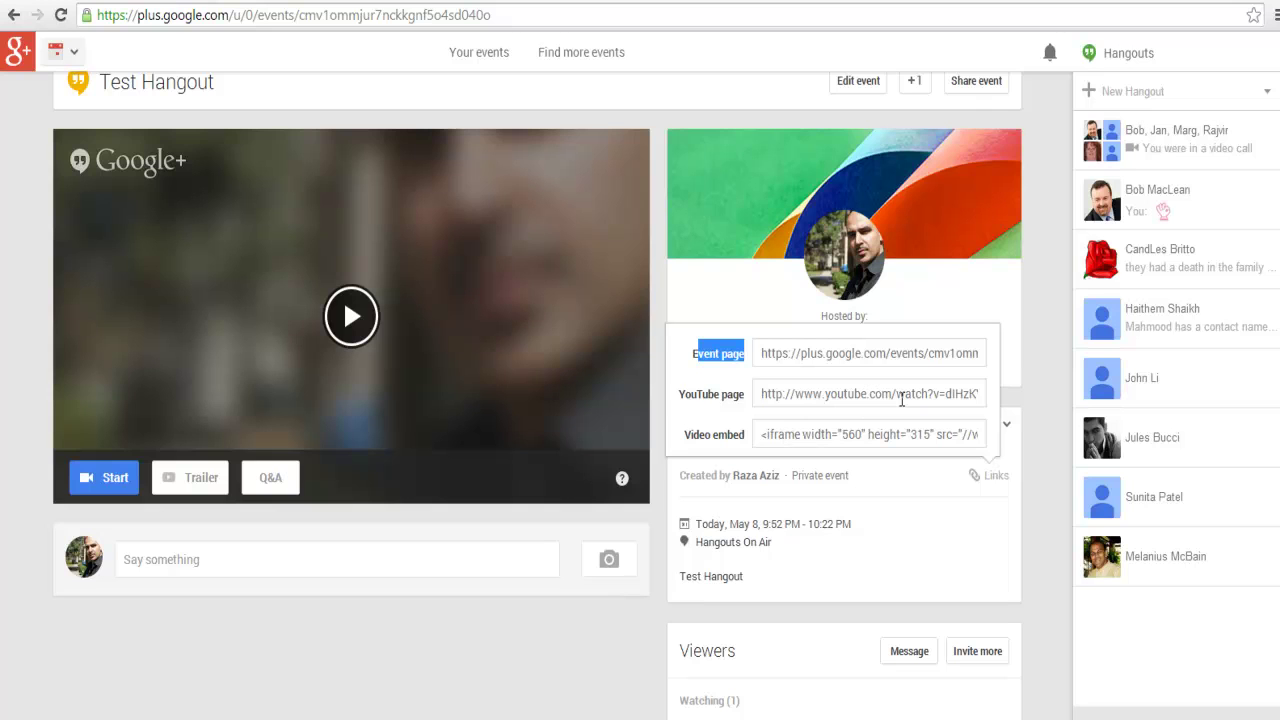
left_click(843, 434)
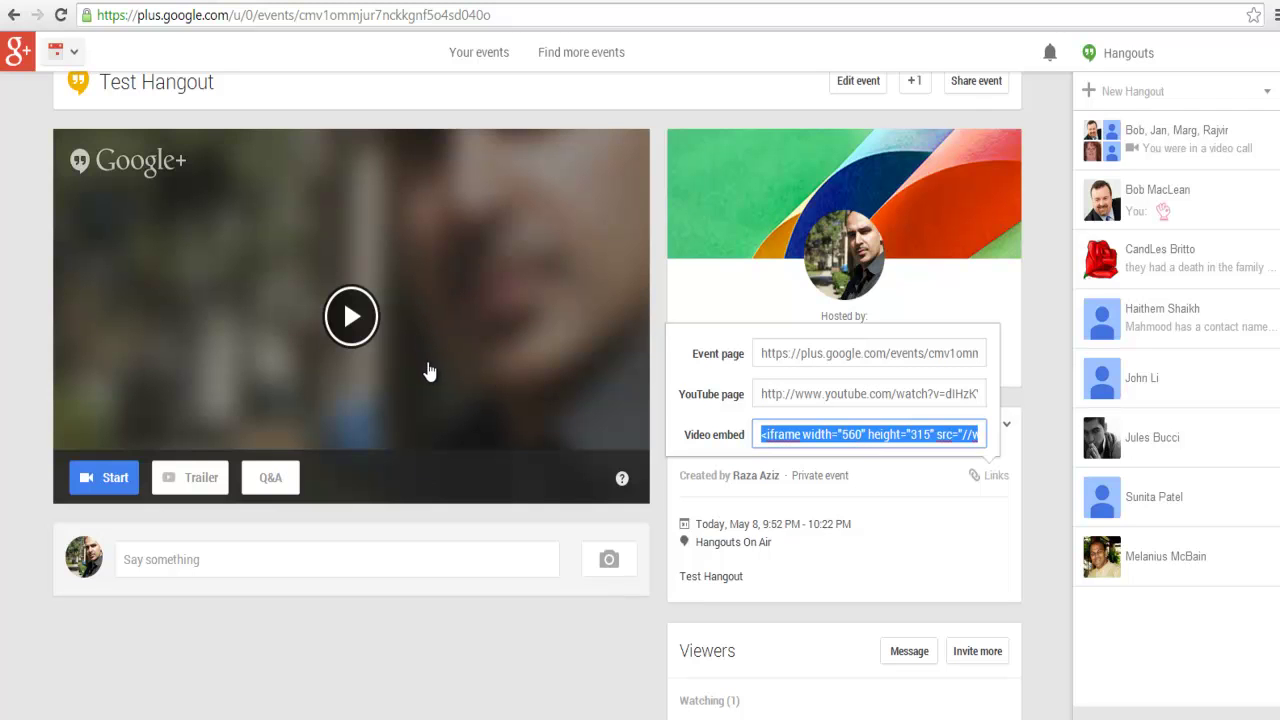
Step: Select the full YouTube page address in the event's links
scroll(431, 372, "down", 1)
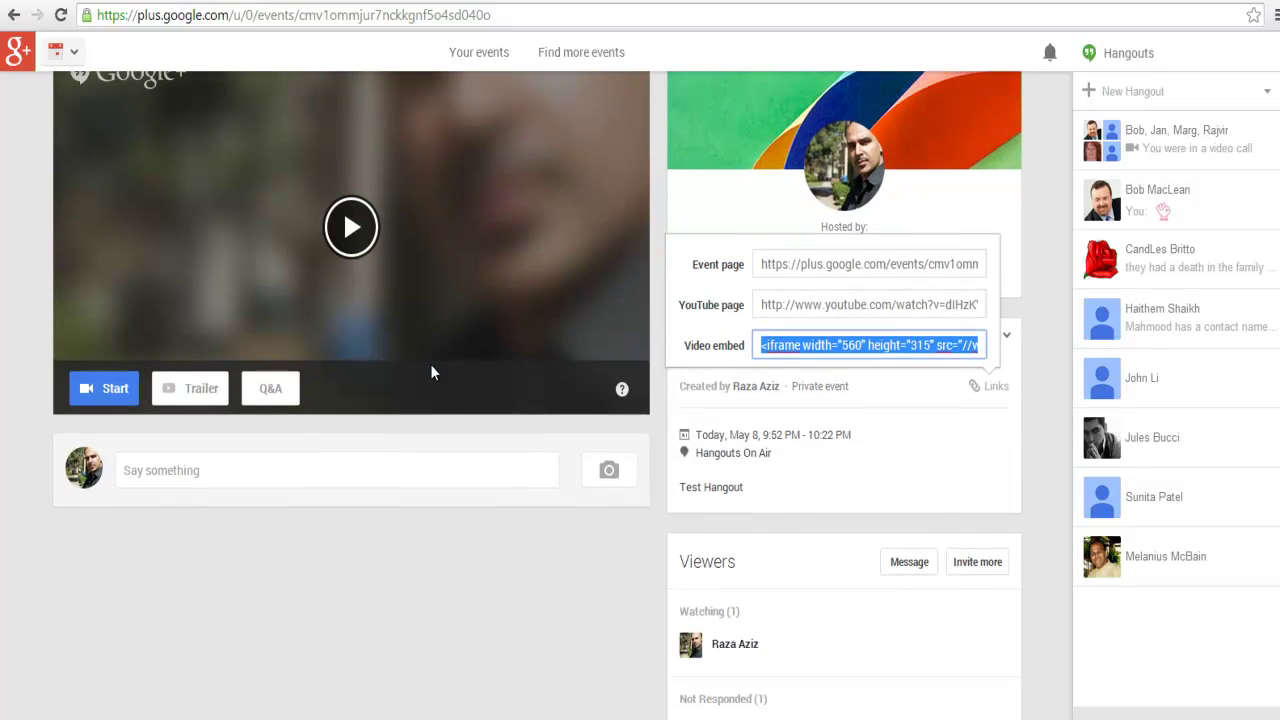
scroll(431, 372, "up", 2)
scroll(431, 374, "up", 1)
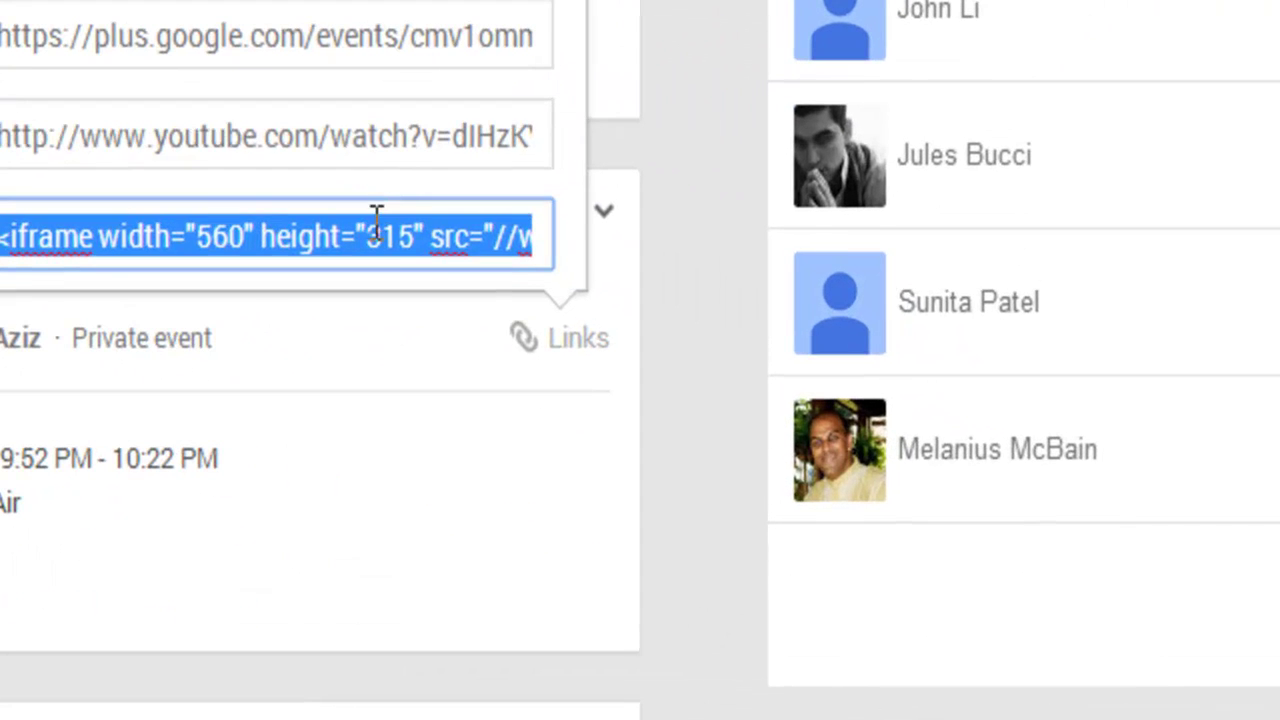
left_click(621, 315)
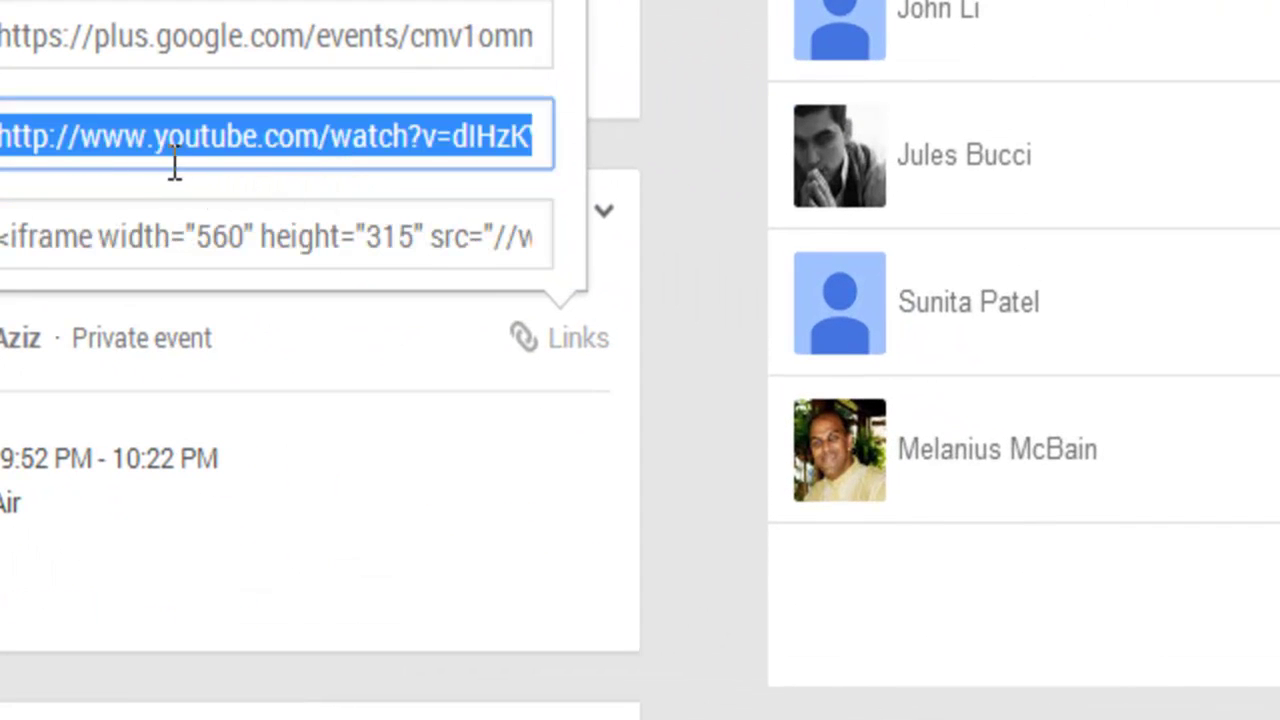